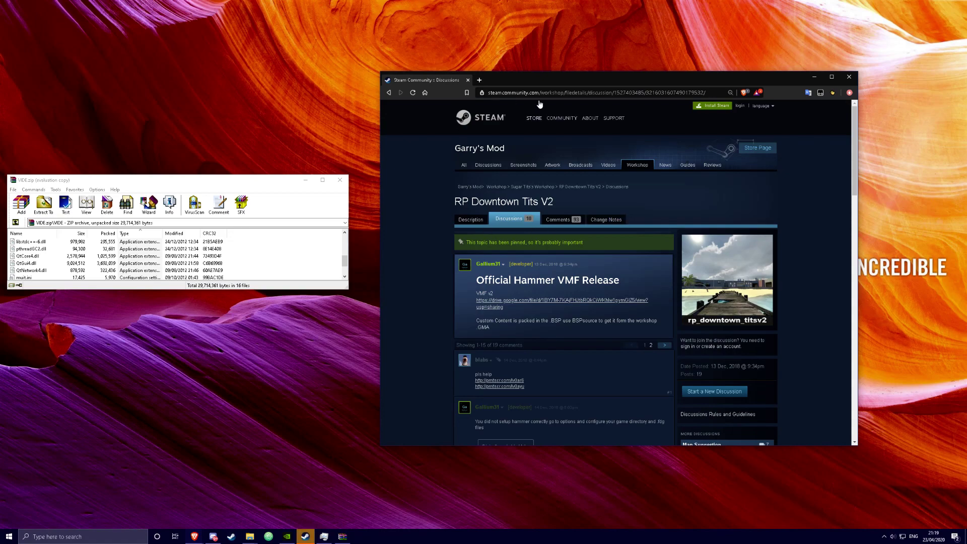
Download the official Hammer VMF through the link in the pinned discussion and save it in the maps folder as rp_downtown_down.vmf.
left_click(491, 307)
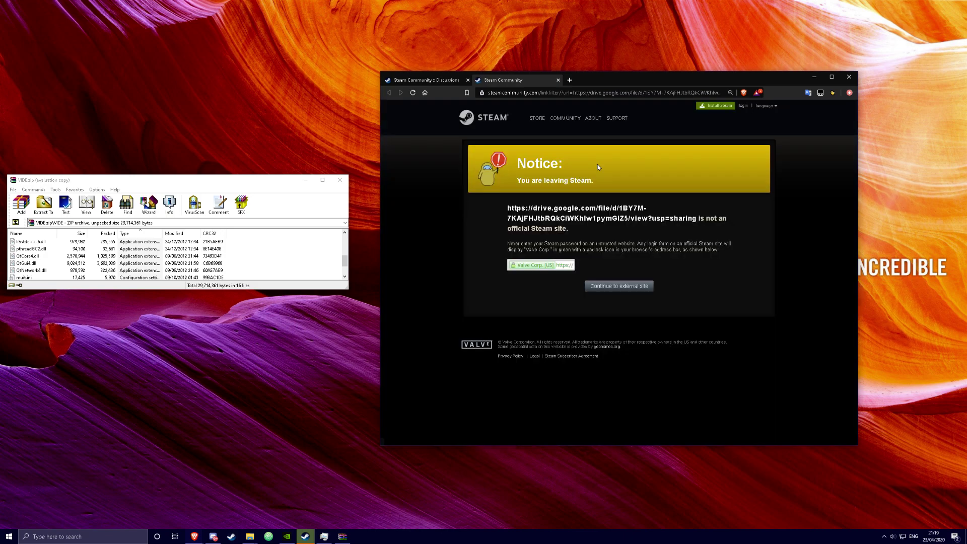
left_click(610, 286)
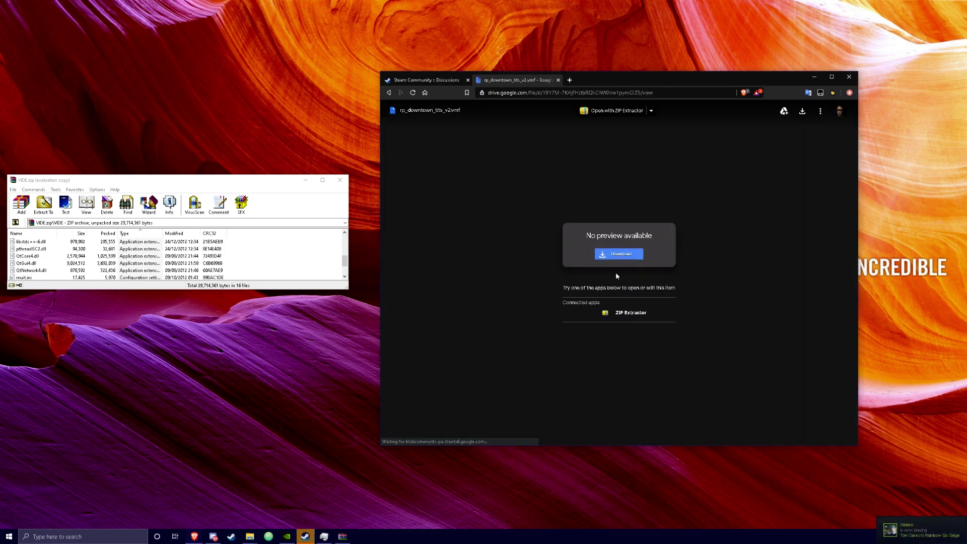
left_click(608, 258)
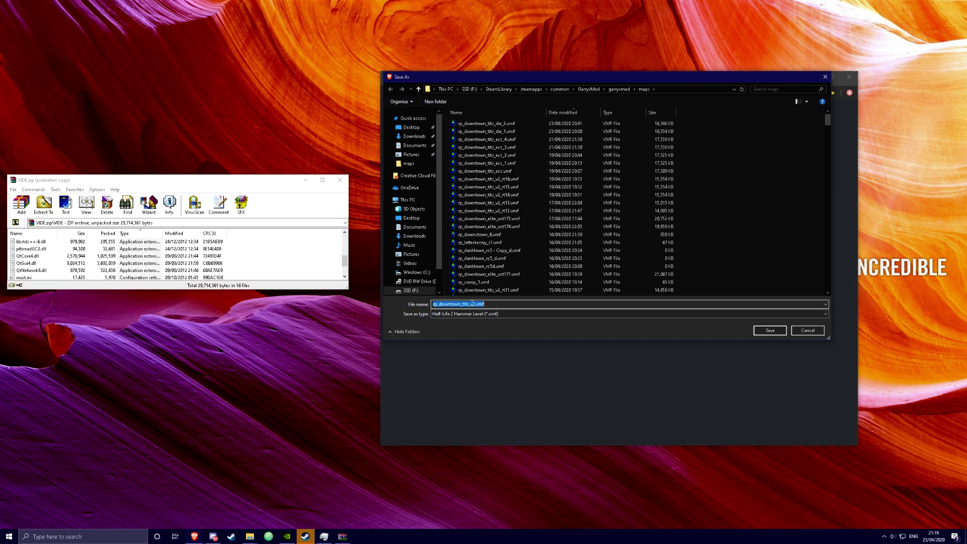
left_click_drag(469, 304, 476, 304)
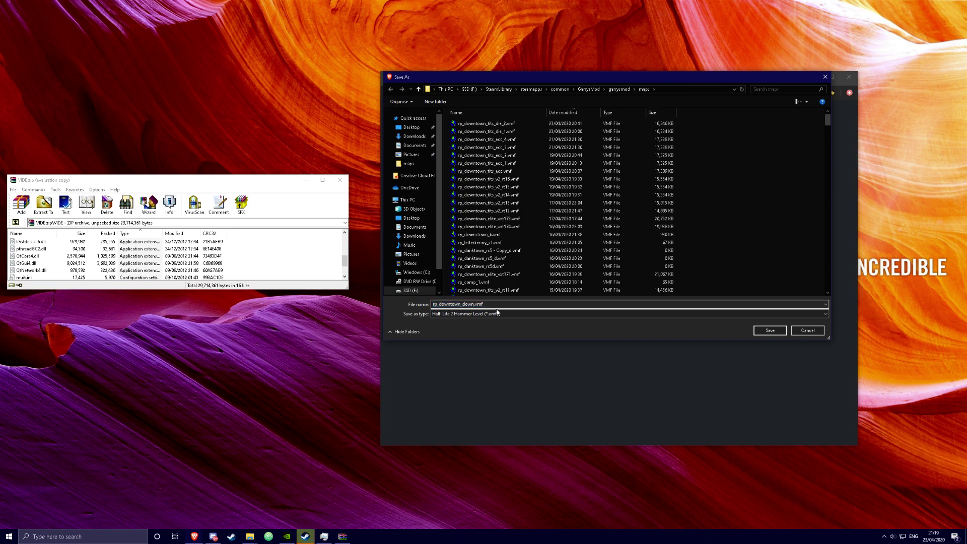
key("Return")
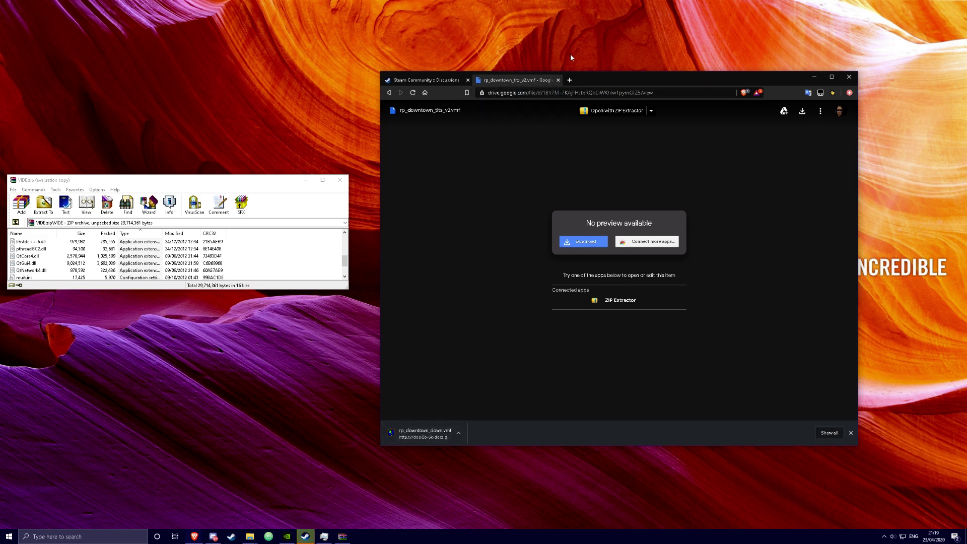
Open the Steam Workshop Downloader site in a new browser tab.
left_click(570, 80)
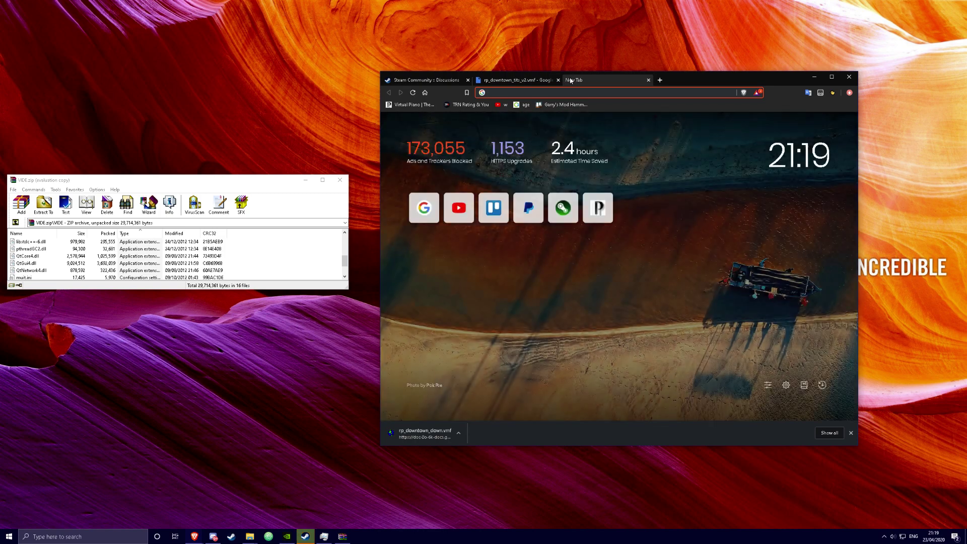
type("steam")
key("Return")
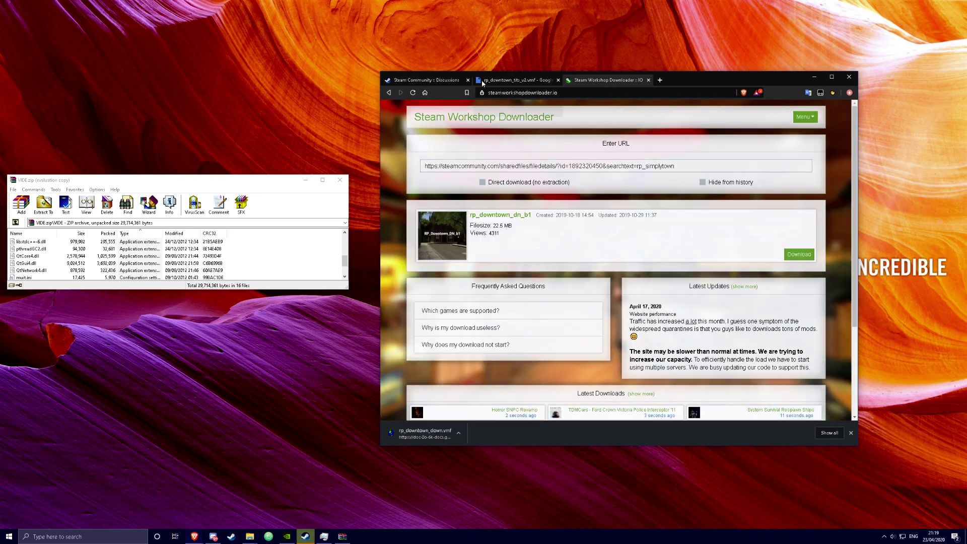
Go to the description page of the RP Downtown Tits V2 Workshop item and copy its web address.
key("ctrl+shift+Tab")
key("ctrl+shift+Tab")
left_click(471, 221)
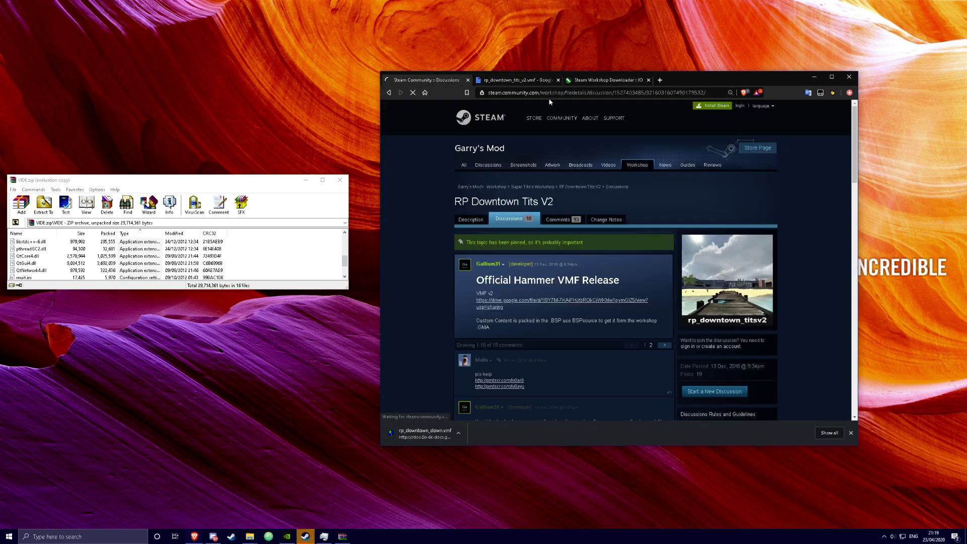
key("ctrl+l")
key("ctrl+c")
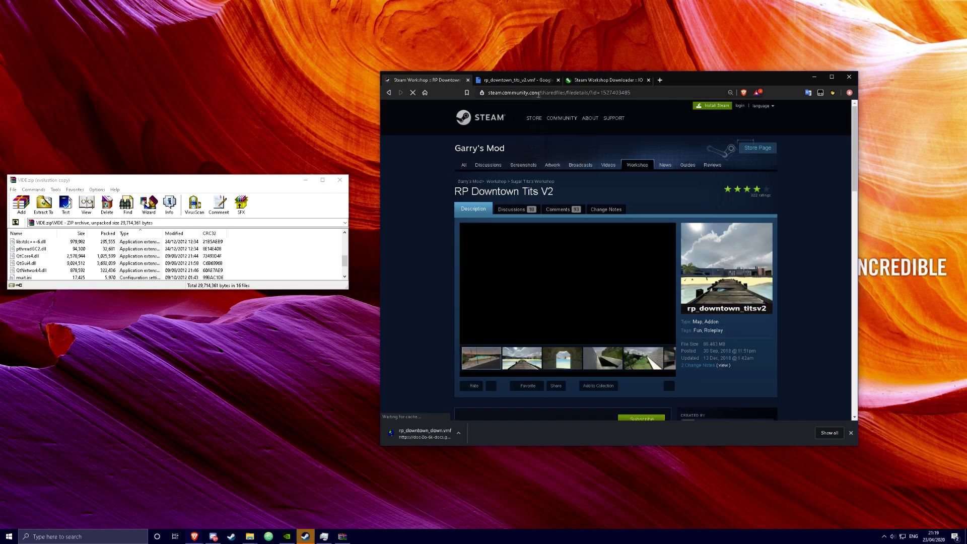
right_click(605, 94)
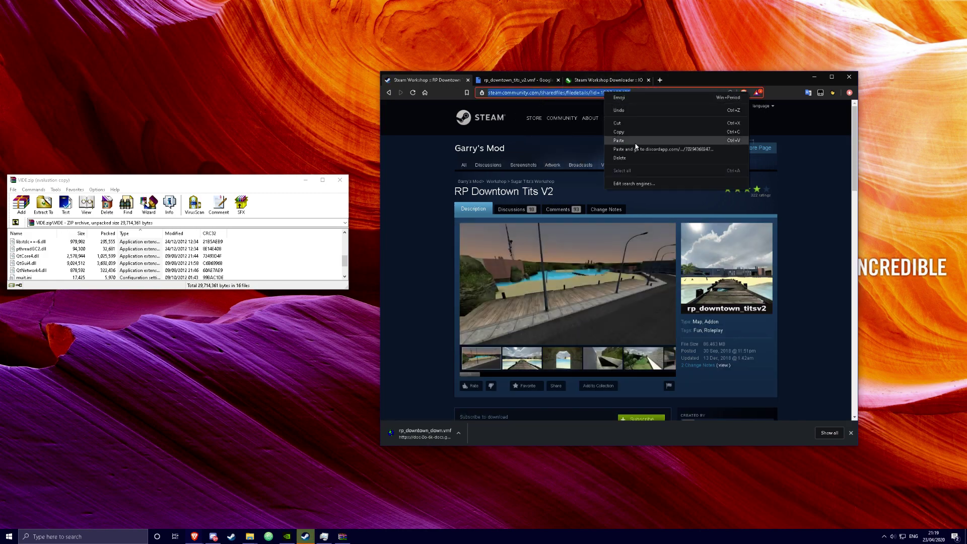
left_click(625, 132)
left_click(603, 82)
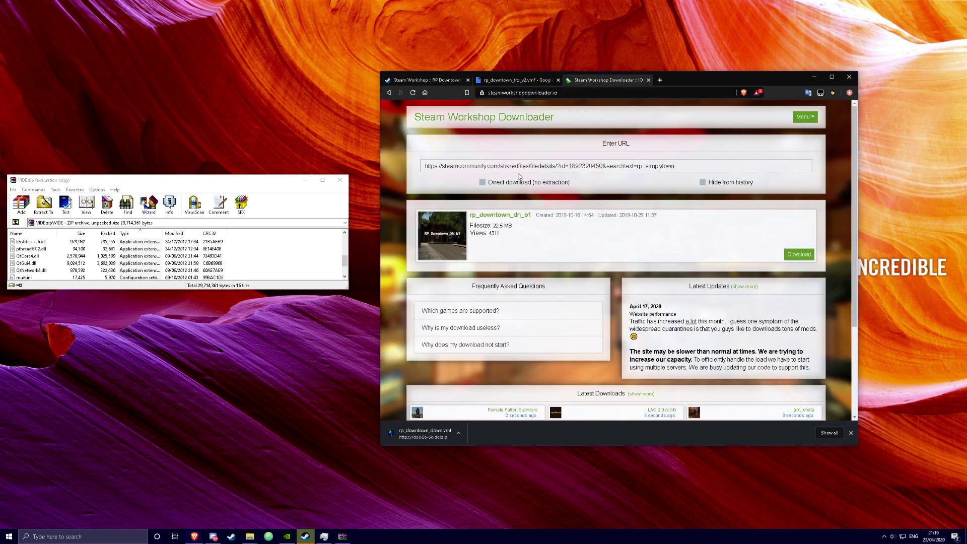
left_click(519, 171)
key("ctrl+v")
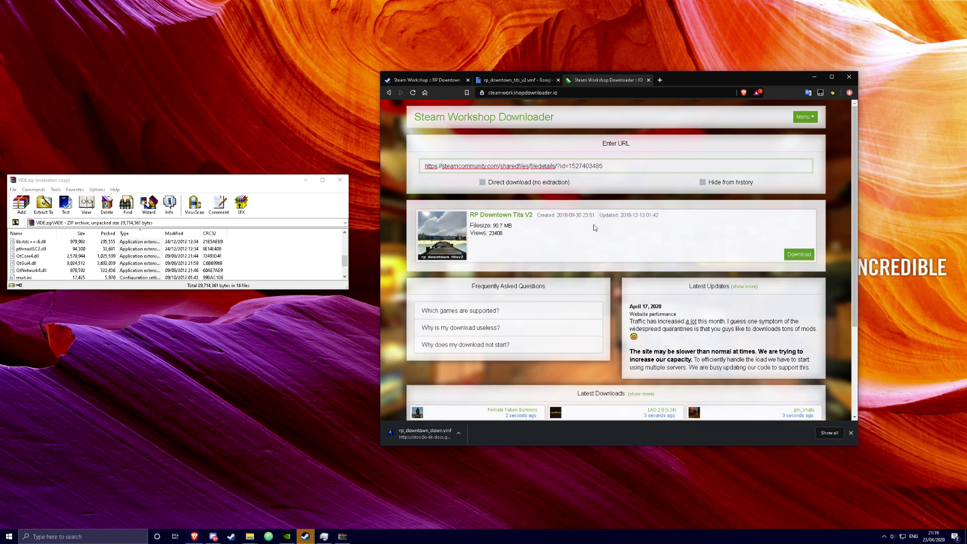
left_click(795, 255)
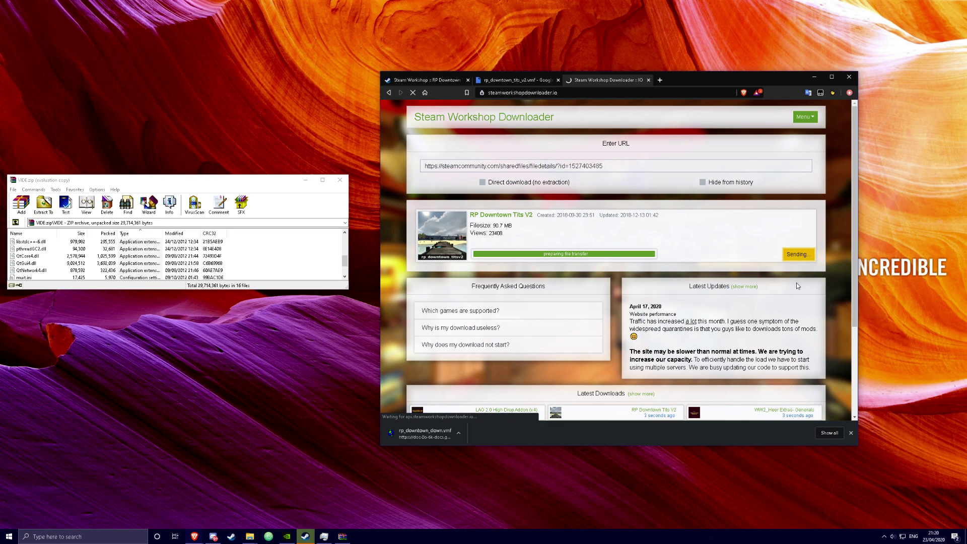
left_click(849, 433)
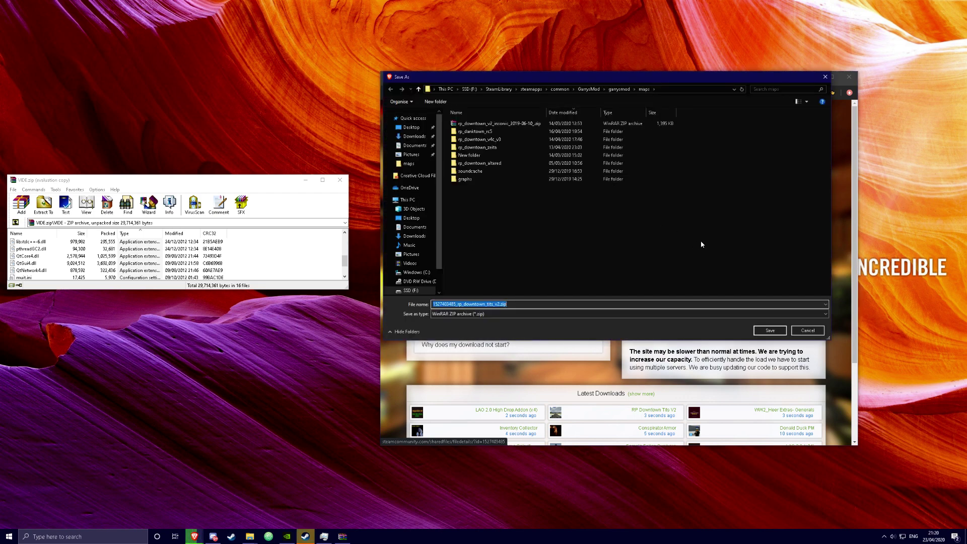
left_click(518, 304)
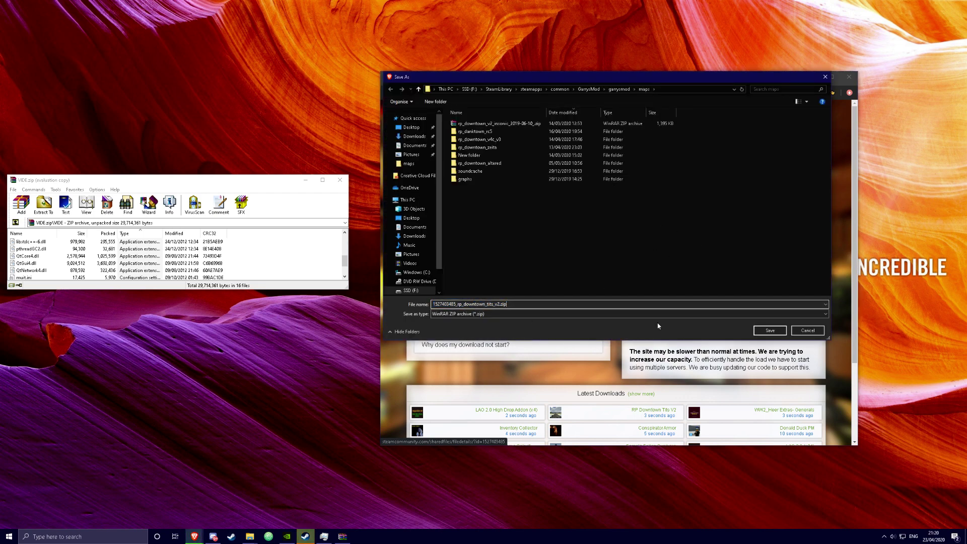
left_click(768, 332)
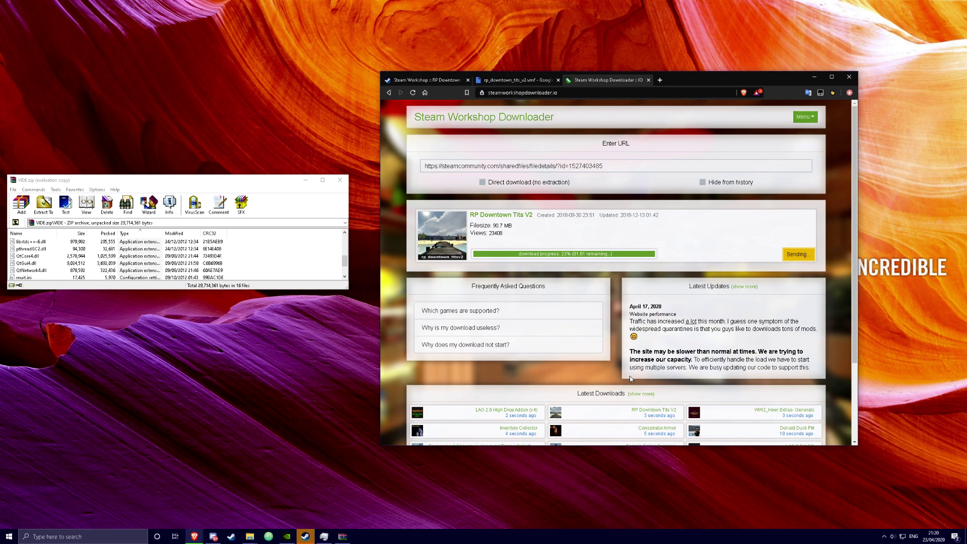
Launch VIDE.exe from the VIDE.zip archive and open the Pakfile Lump Editor maximized inside it.
scroll(154, 272, "down", 1)
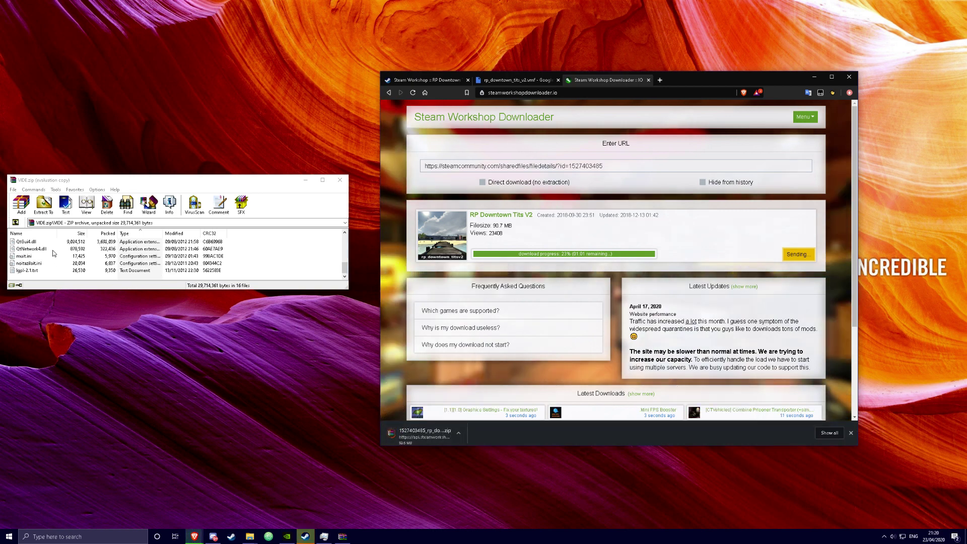
scroll(54, 253, "up", 1)
left_click(107, 273)
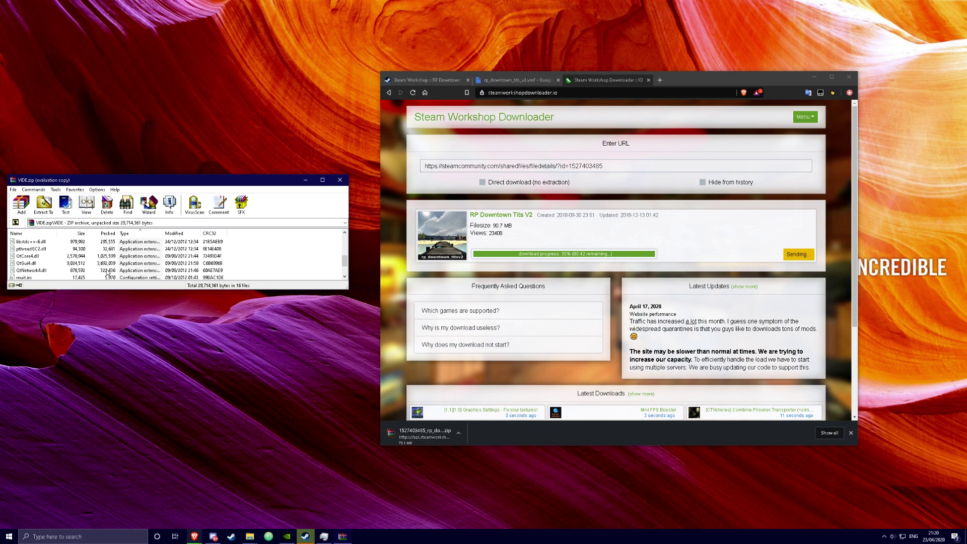
scroll(43, 263, "up", 2)
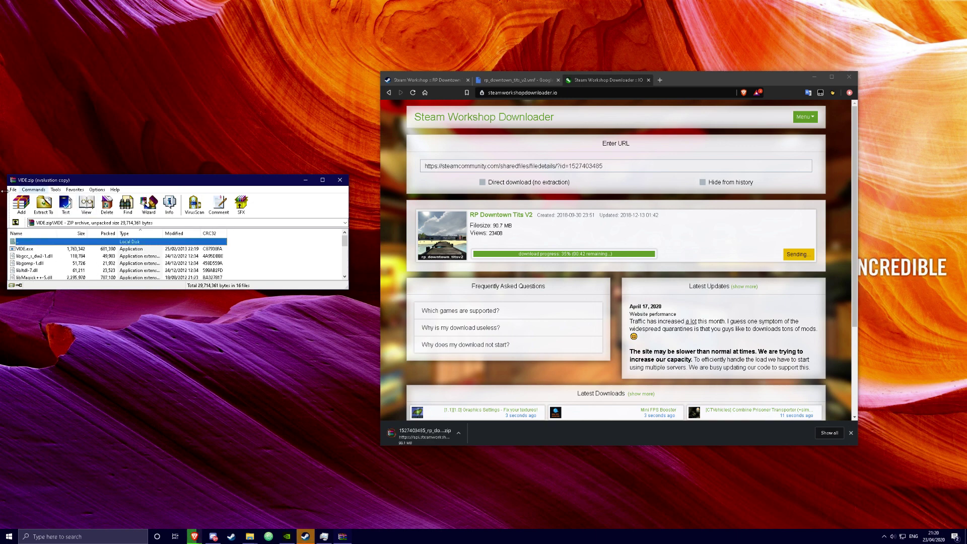
double_click(42, 252)
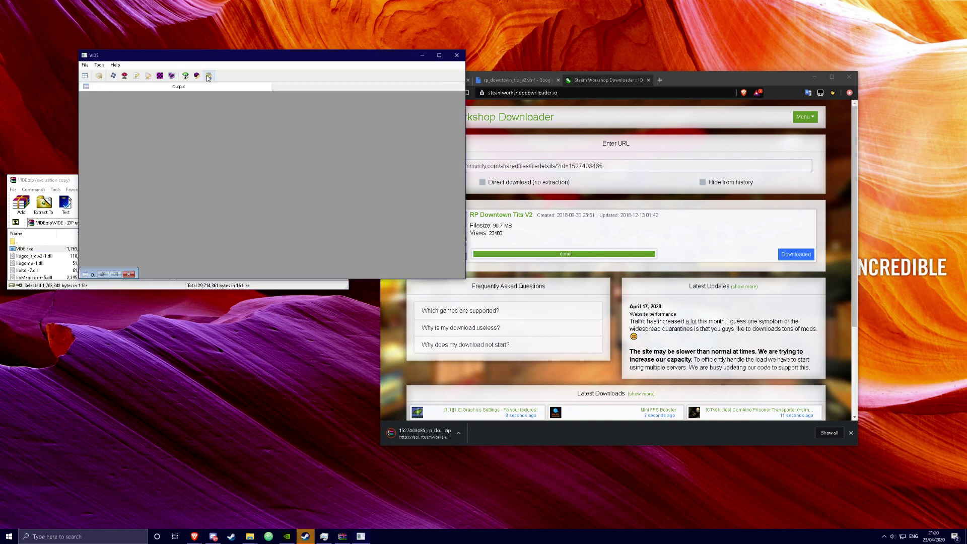
left_click(209, 76)
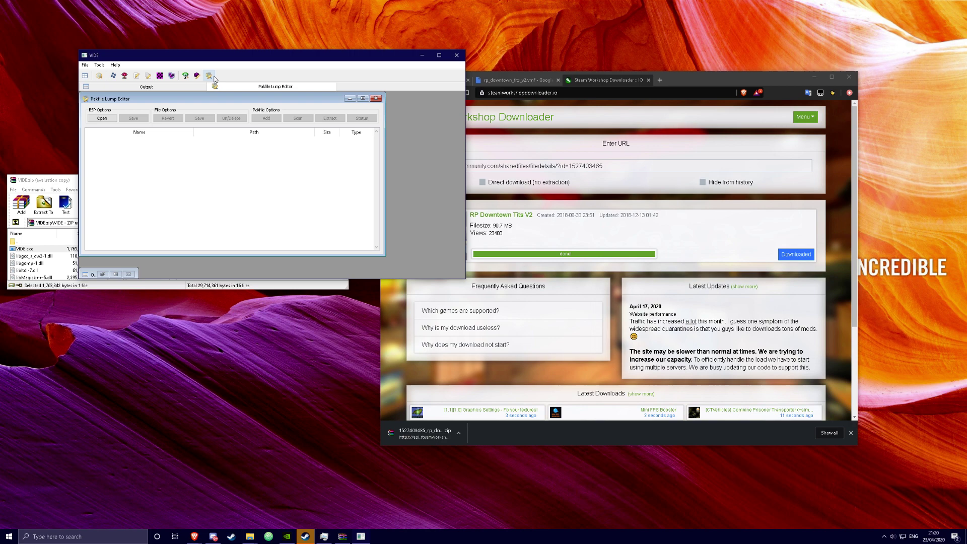
double_click(200, 97)
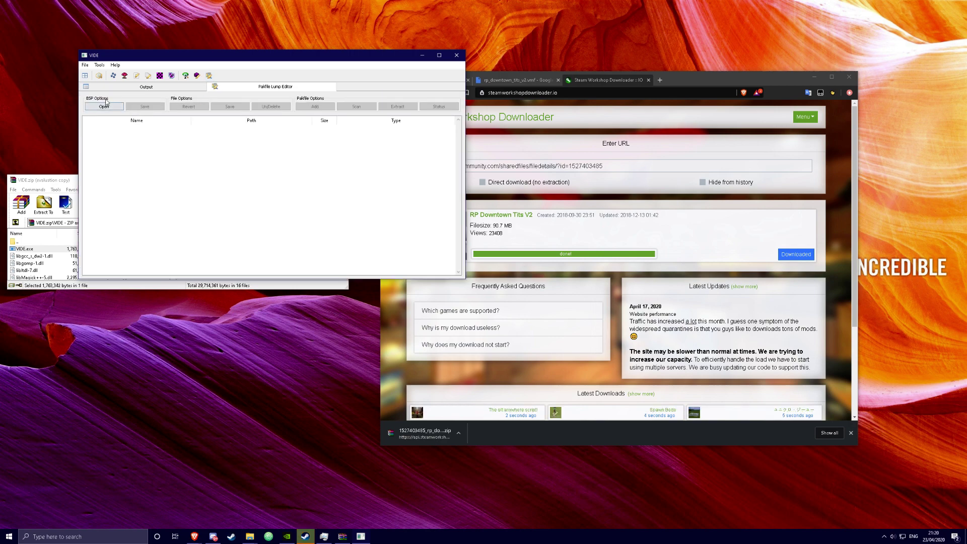
Open the downloaded map archive and extract the BSP file from its maps folder into the game's maps folder.
left_click(427, 433)
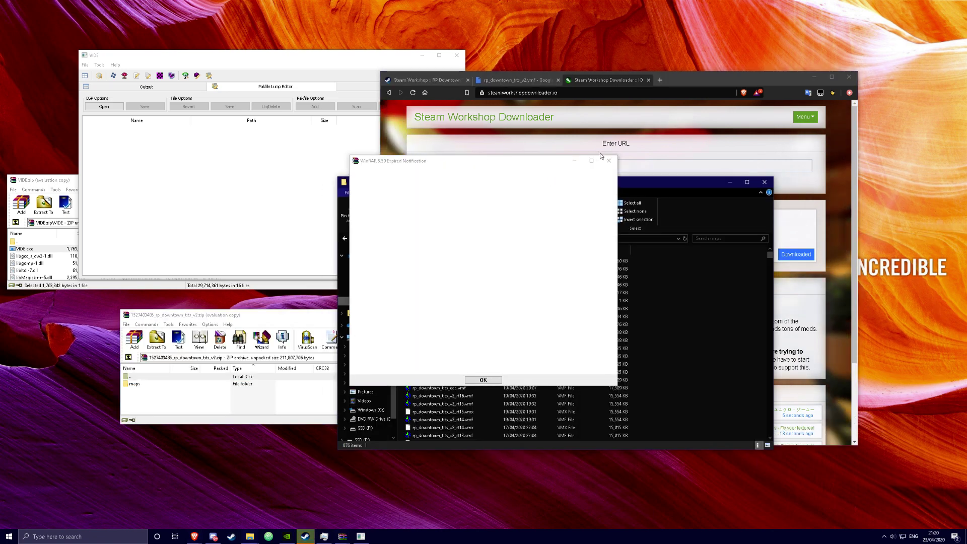
double_click(148, 385)
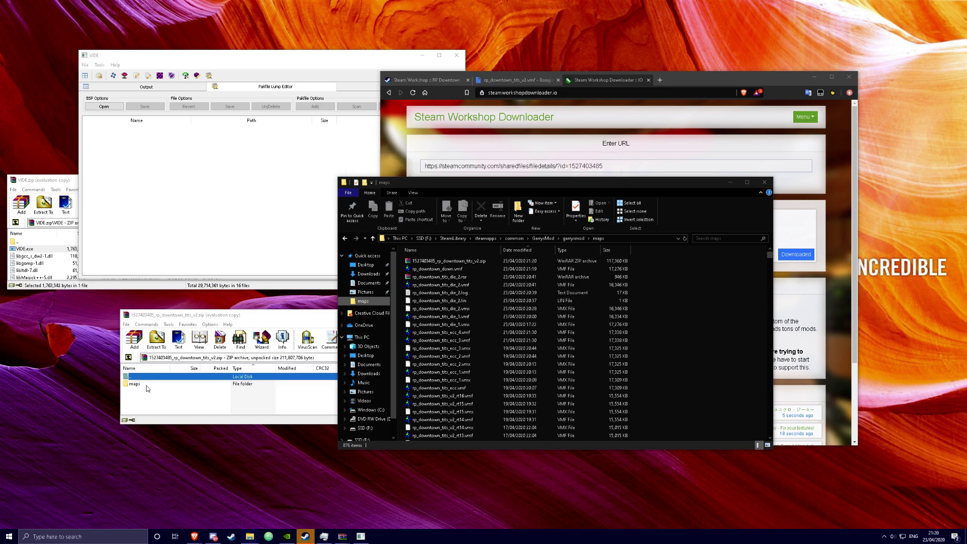
left_click_drag(155, 385, 155, 386)
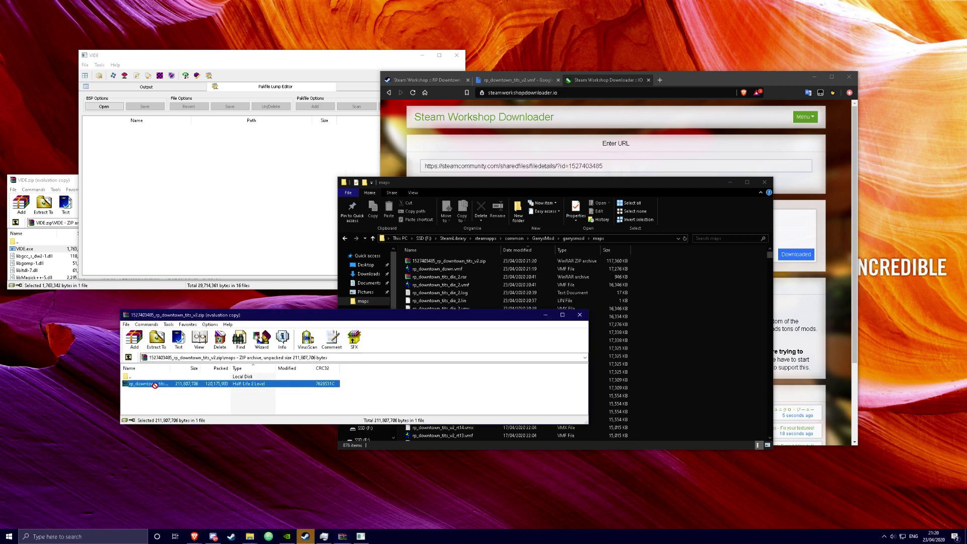
left_click_drag(702, 297, 683, 306)
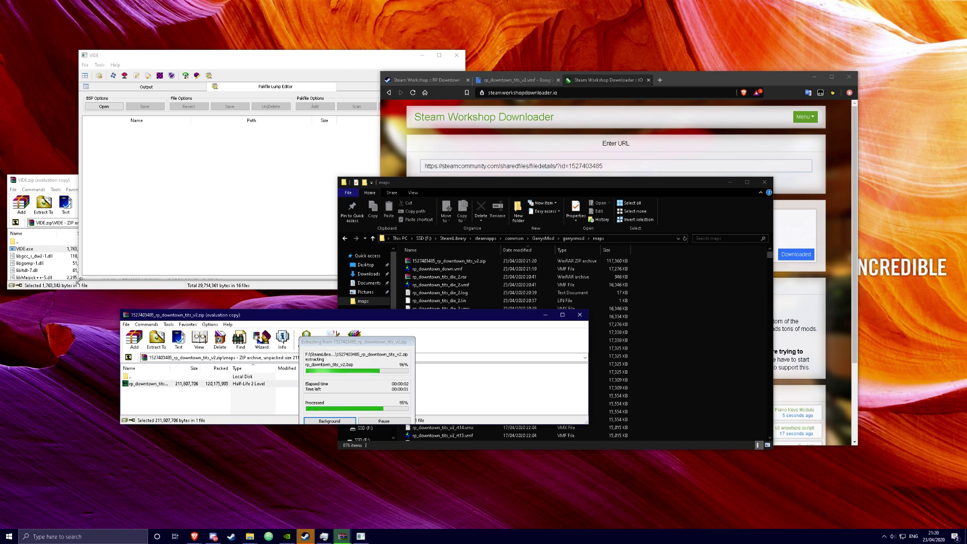
Open rp_downtown_tits_v2.bsp from the maps folder in VIDE's Pakfile Lump Editor.
left_click(103, 109)
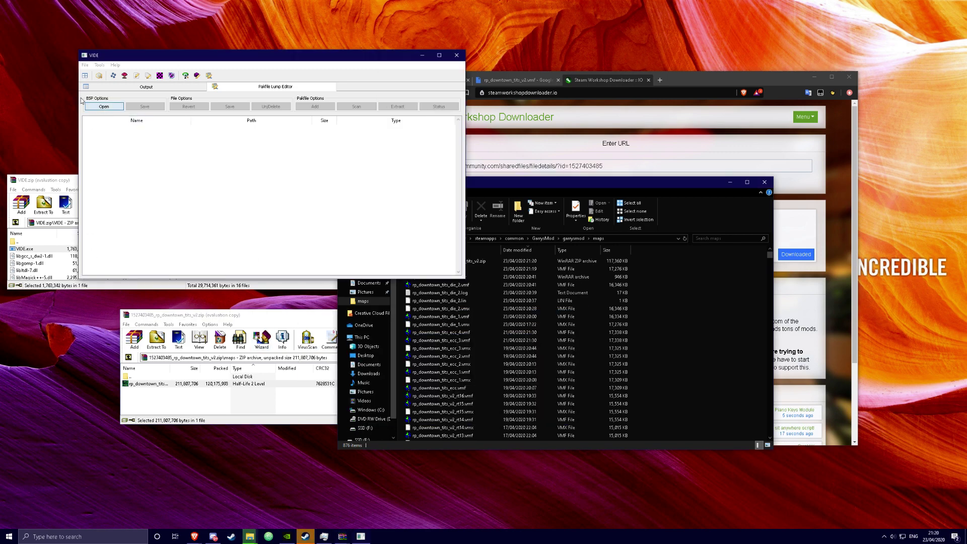
left_click(20, 116)
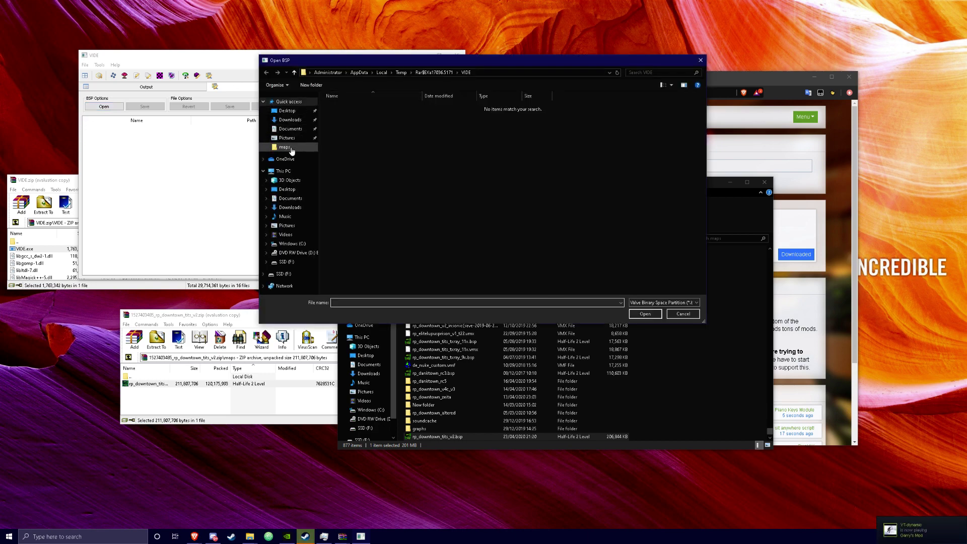
left_click(291, 150)
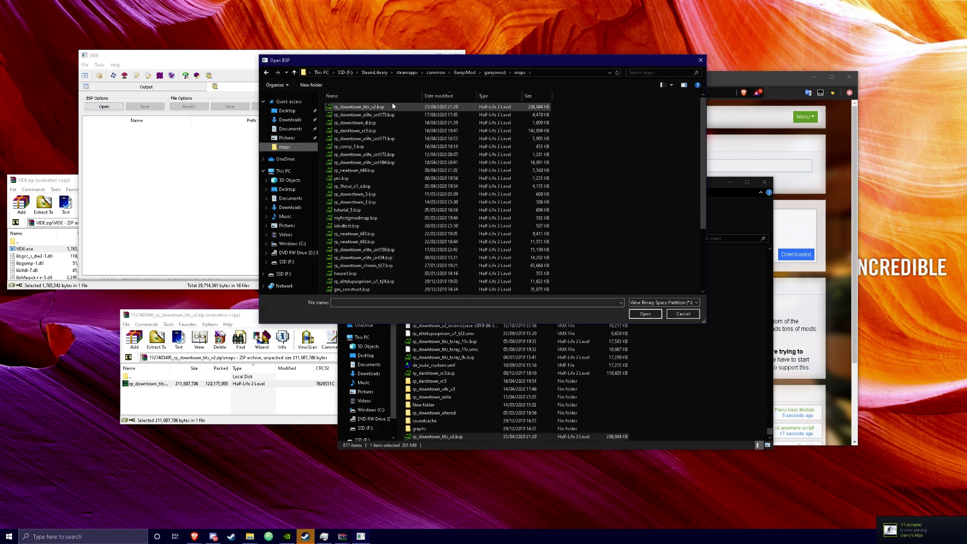
double_click(356, 107)
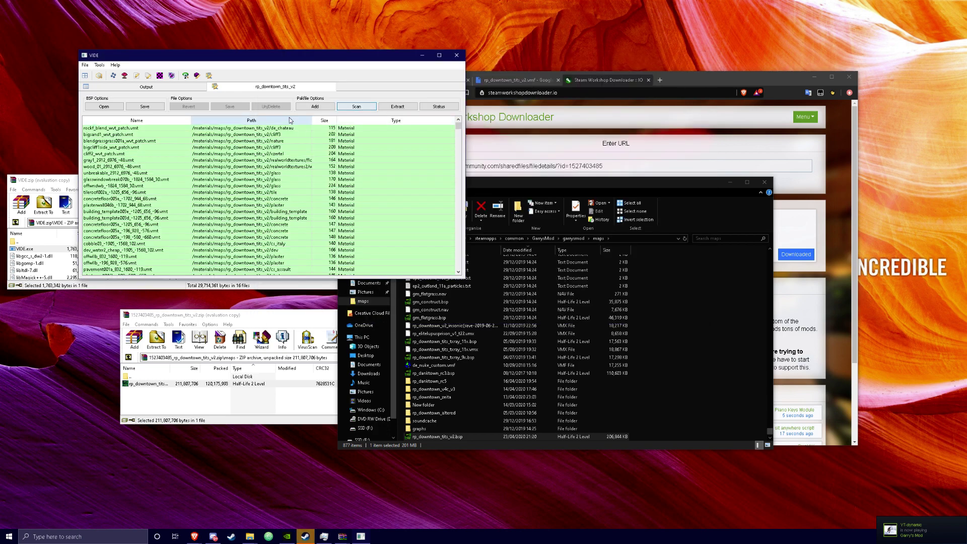
left_click(517, 94)
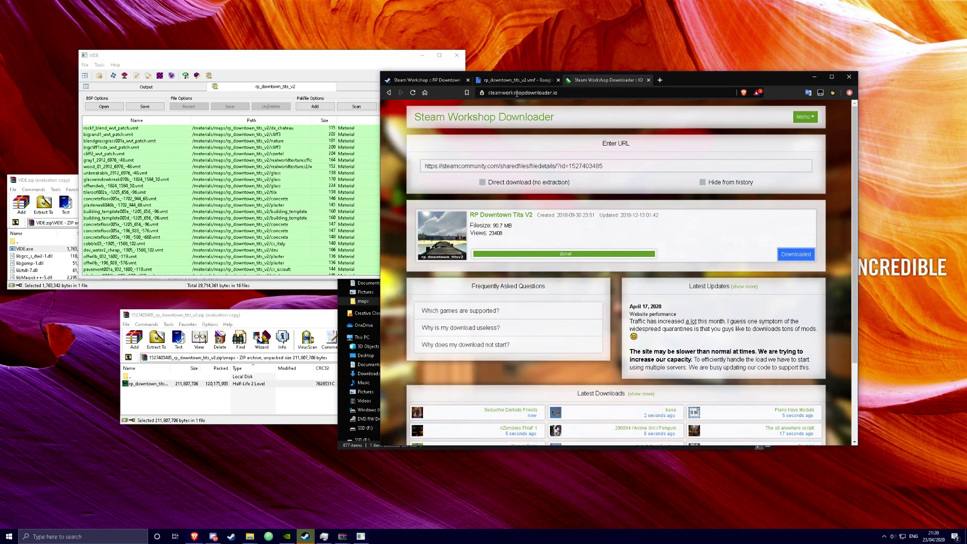
left_click(176, 398)
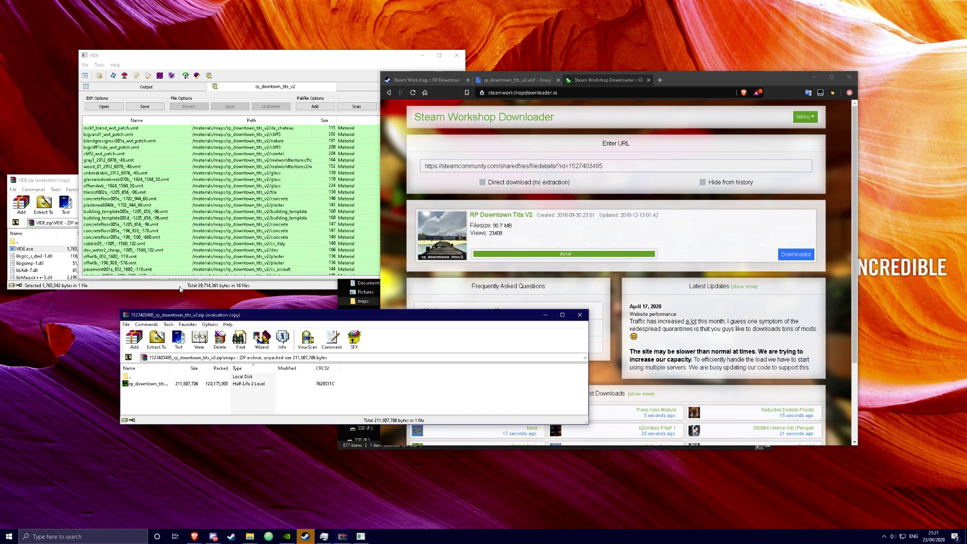
Start extracting the map's packed files and create a folder named content inside garrysmod for the output.
left_click(162, 173)
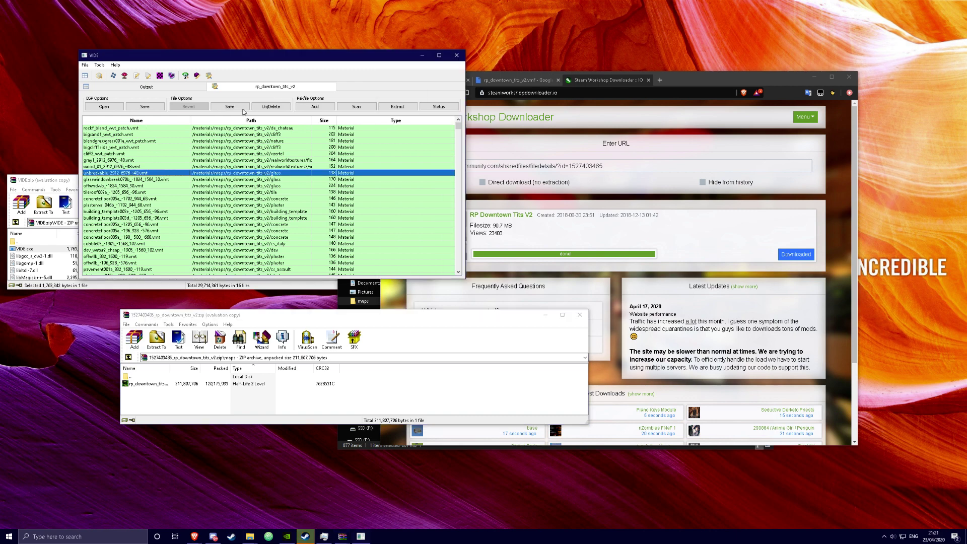
left_click(396, 106)
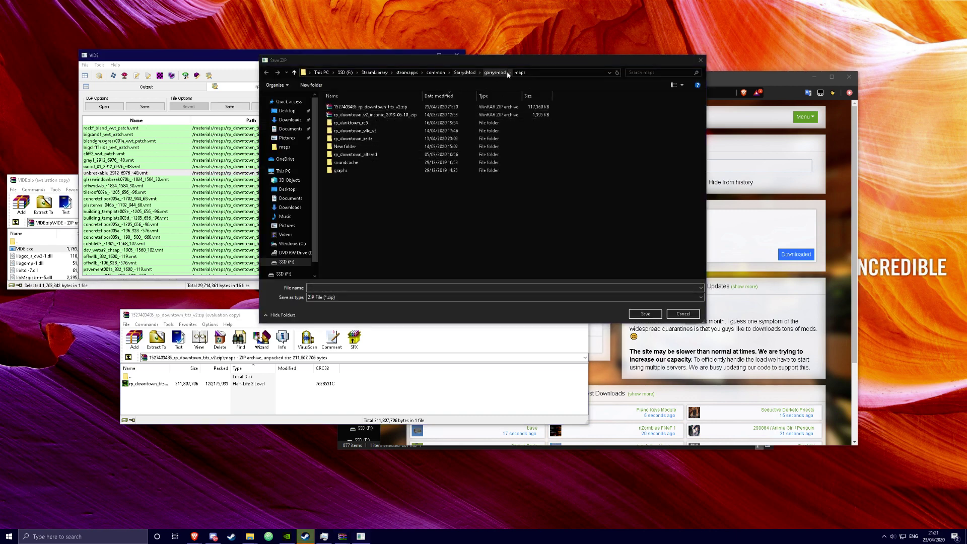
left_click(495, 73)
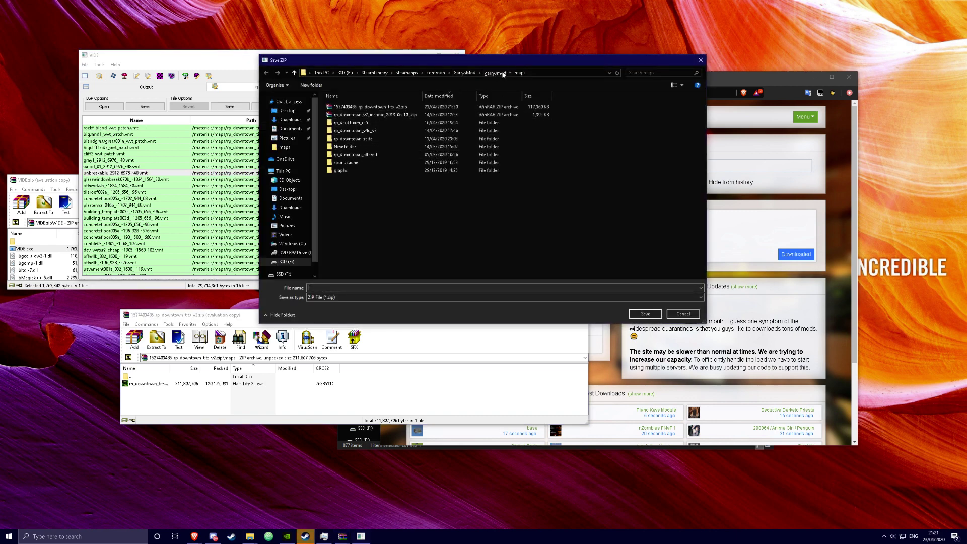
left_click(319, 85)
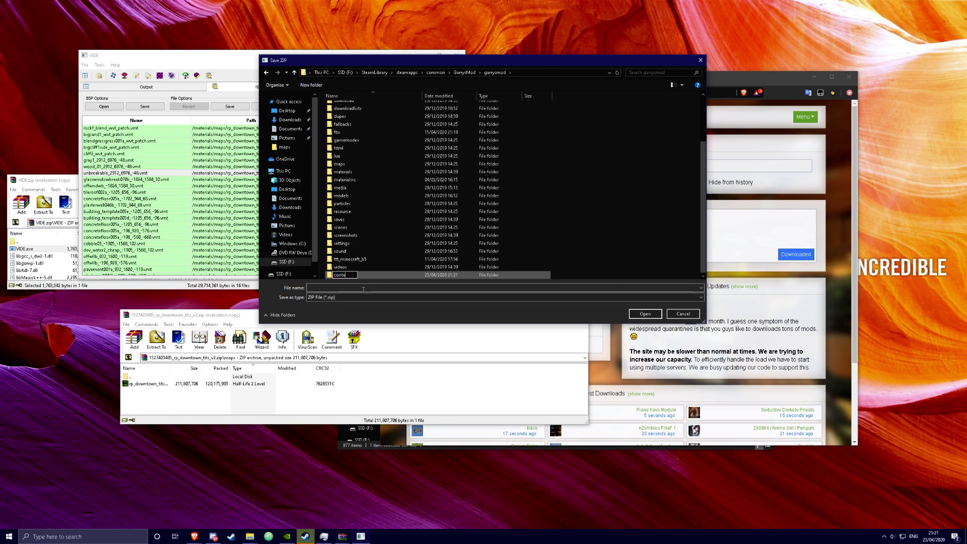
key("Return")
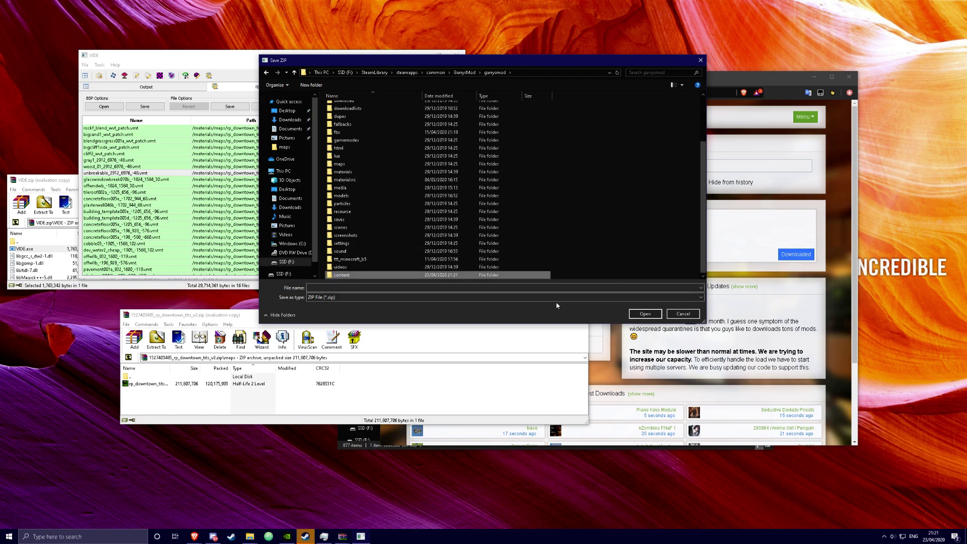
Save the extracted pakfile as content_downtown.zip inside the content folder.
left_click(645, 314)
left_click(450, 287)
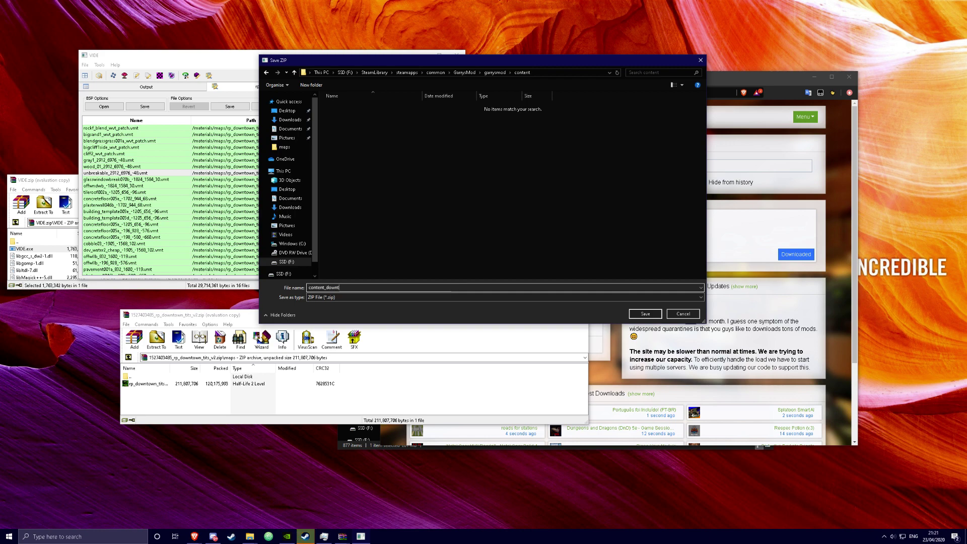
key("Return")
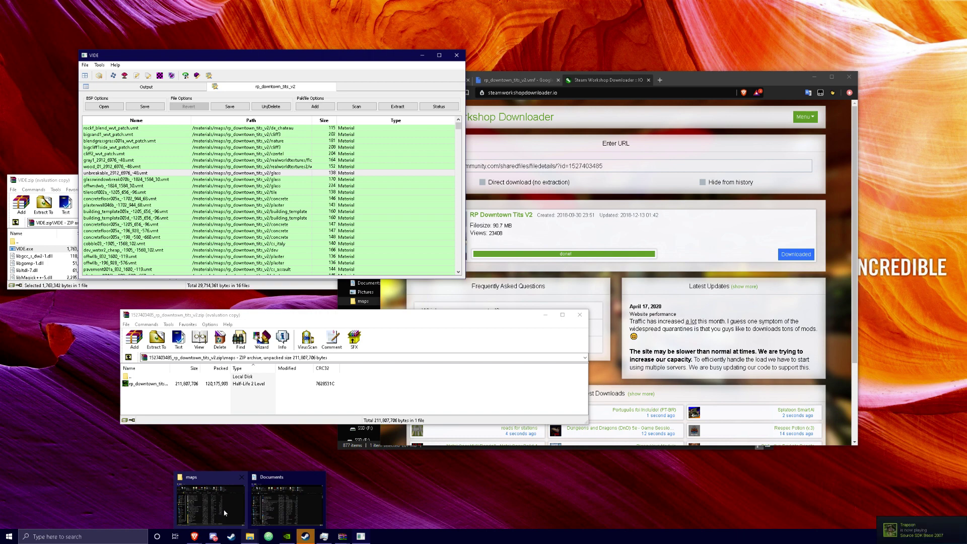
Open garrysmod's content folder in File Explorer.
left_click(211, 498)
key("alt+Up")
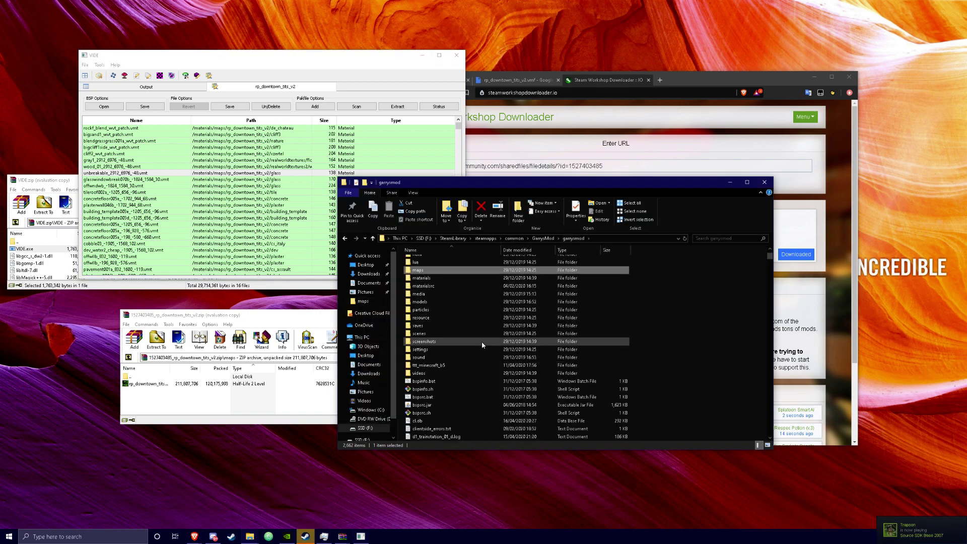
scroll(433, 293, "up", 1)
scroll(434, 293, "up", 3)
double_click(428, 299)
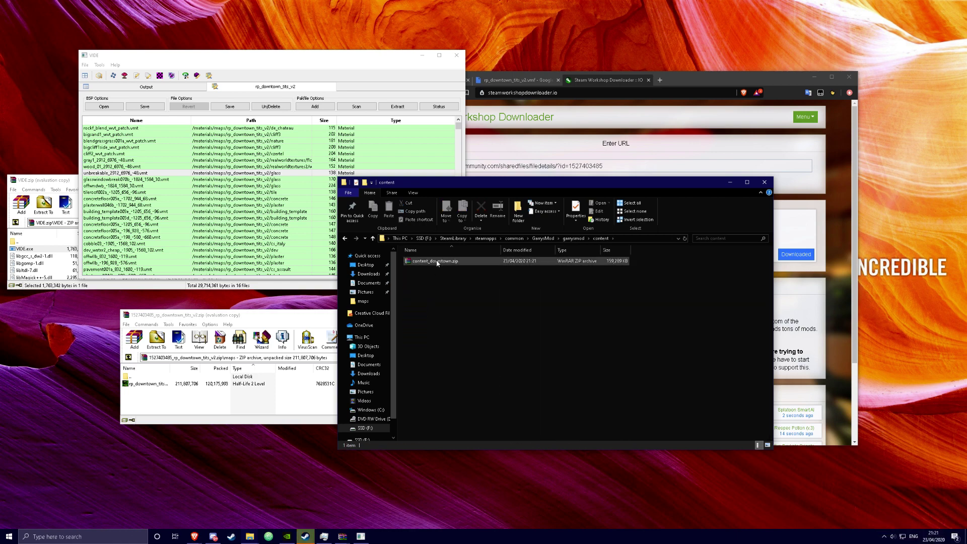
Extract content_downtown.zip directly into the content folder, letting the extraction run in the background.
left_click(439, 262)
right_click(436, 260)
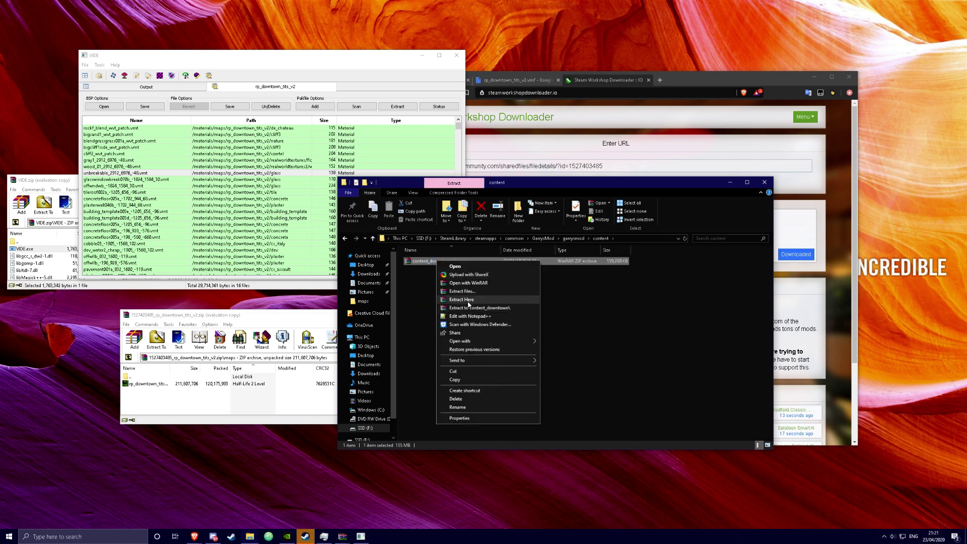
left_click(469, 305)
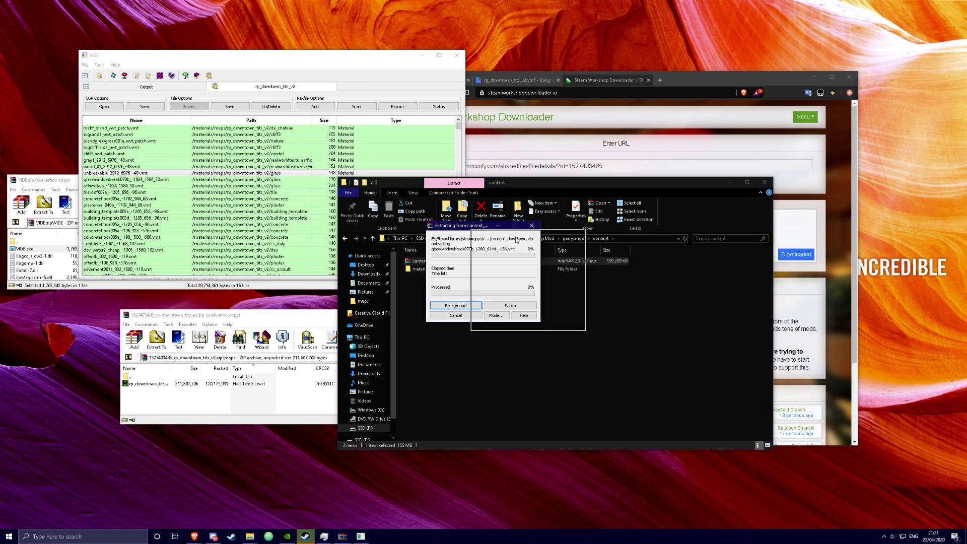
left_click_drag(474, 226, 637, 254)
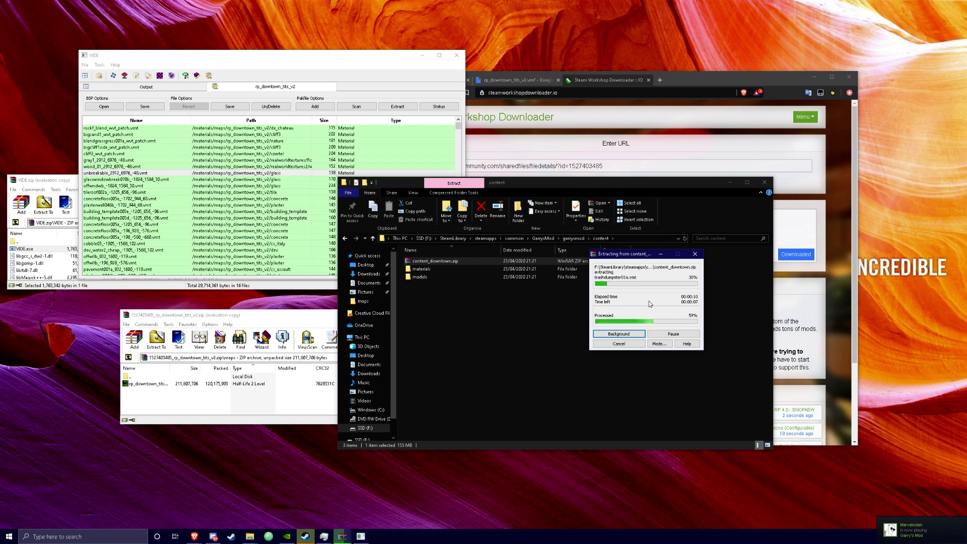
left_click_drag(633, 255, 592, 330)
left_click(579, 409)
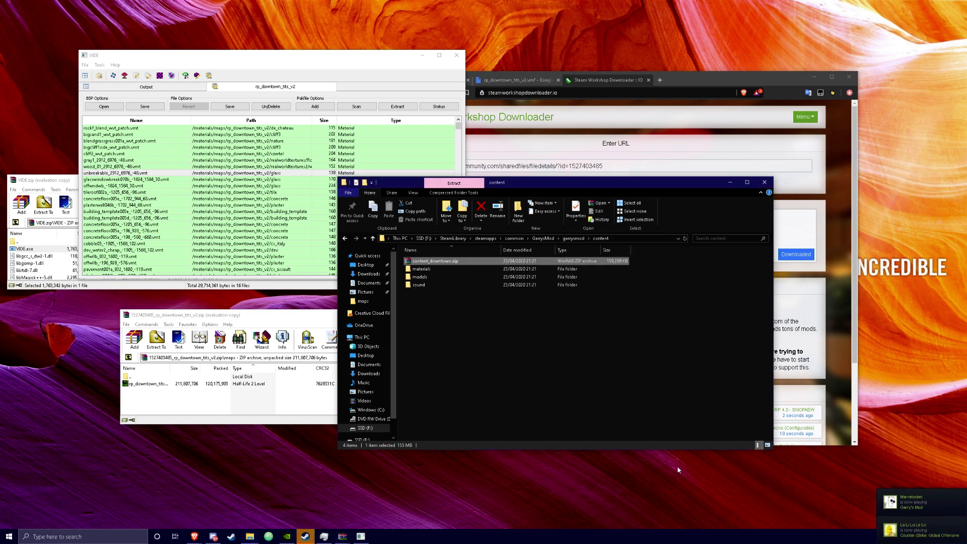
Move the extracted materials, models and sound folders from the content folder into the garrysmod folder.
left_click_drag(506, 318, 572, 241)
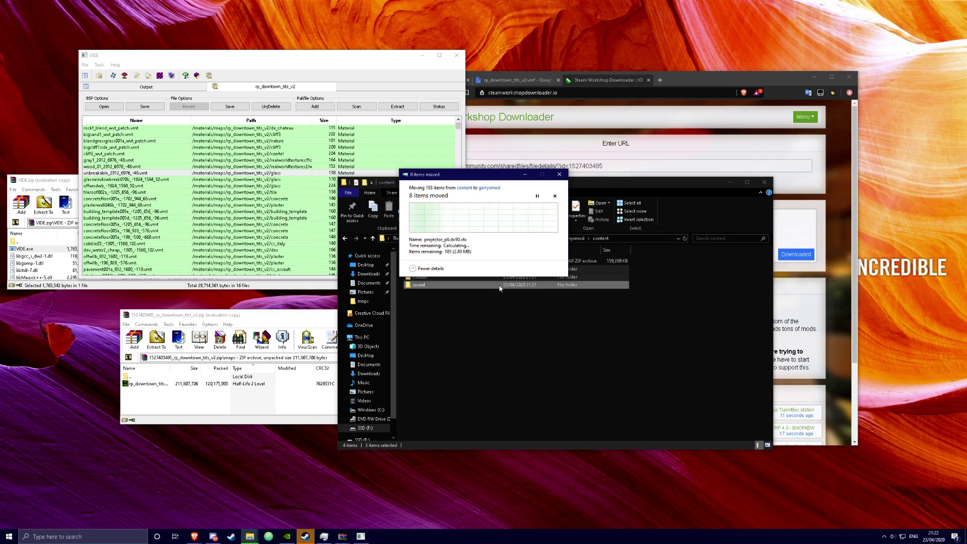
left_click_drag(453, 174, 574, 173)
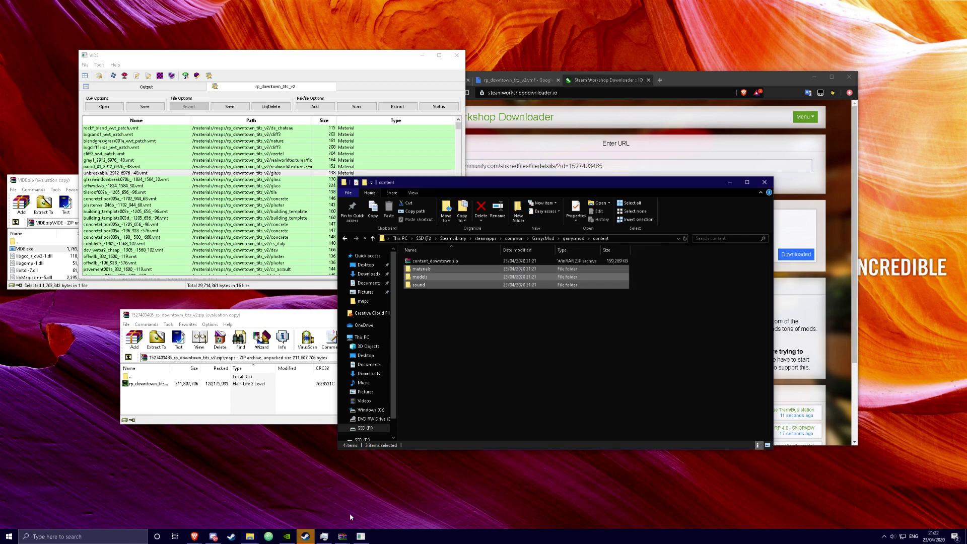
Go to the bin folder inside GarrysMod and select hammer.exe.
left_click(543, 238)
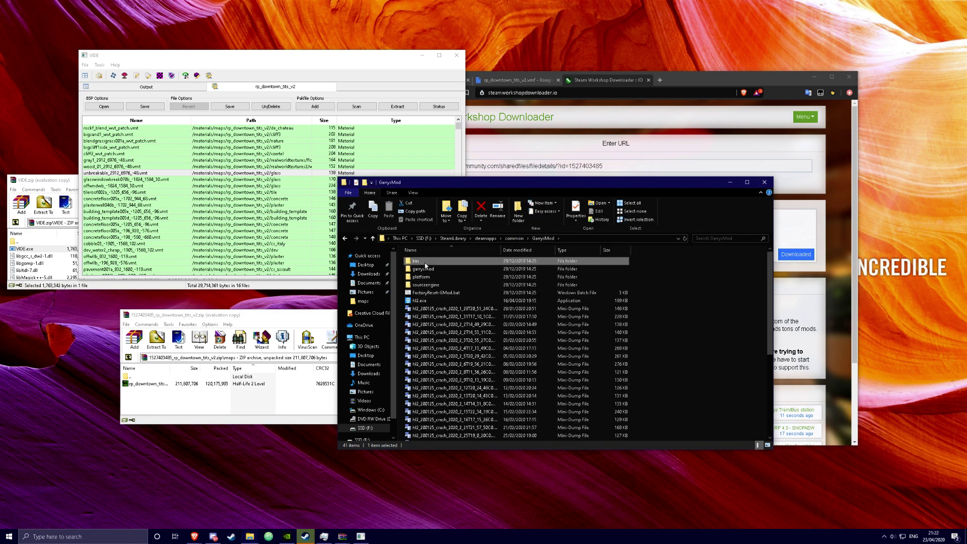
double_click(421, 261)
scroll(439, 387, "down", 3)
scroll(439, 387, "down", 10)
left_click(420, 302)
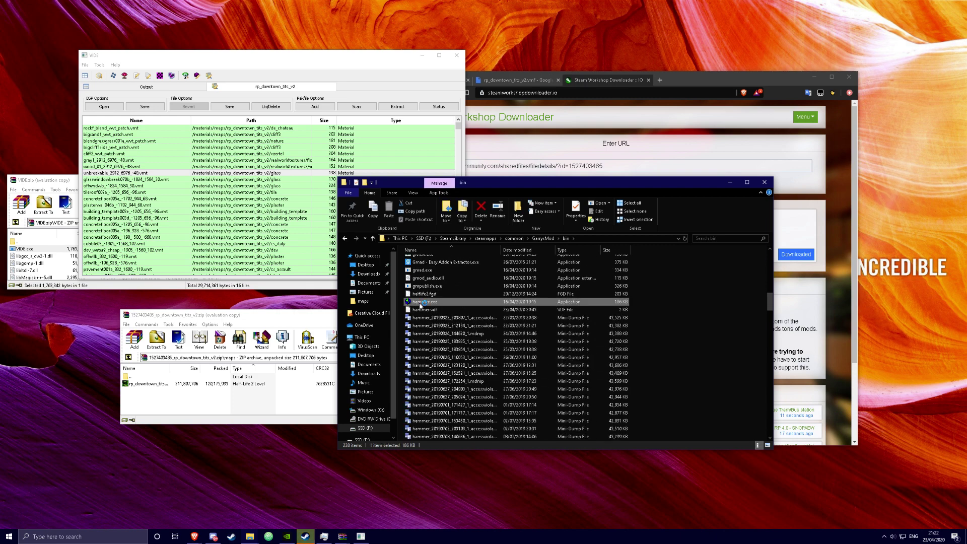